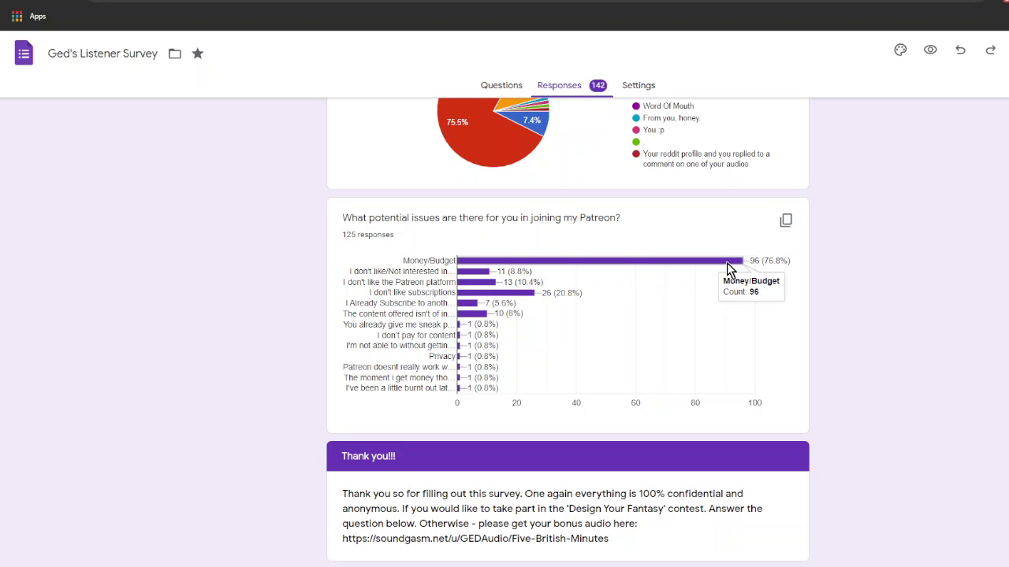
Review the response chart on potential issues with joining the Patreon and the thank-you section below it.
scroll(729, 270, down, 2)
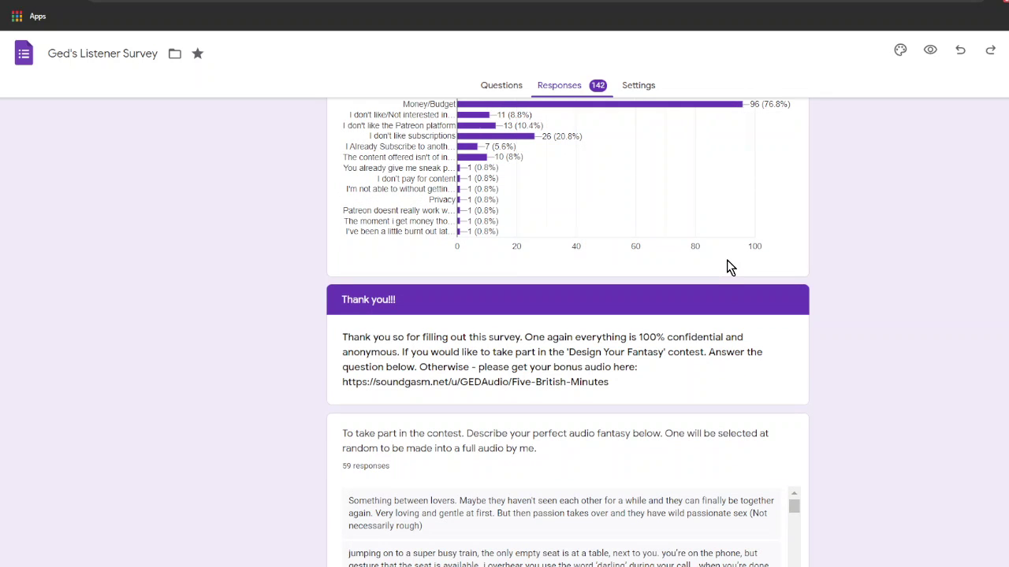
scroll(729, 270, up, 1)
scroll(729, 265, up, 1)
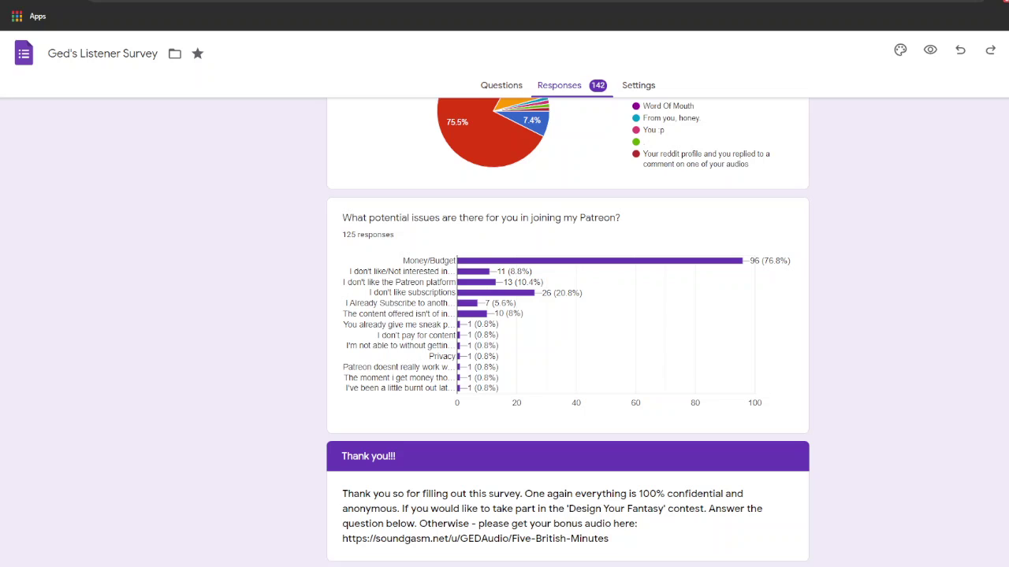
Switch to the survey responses spreadsheet and examine the counts and percentages in the Ages table on the Analysis sheet.
key(ctrl+Tab)
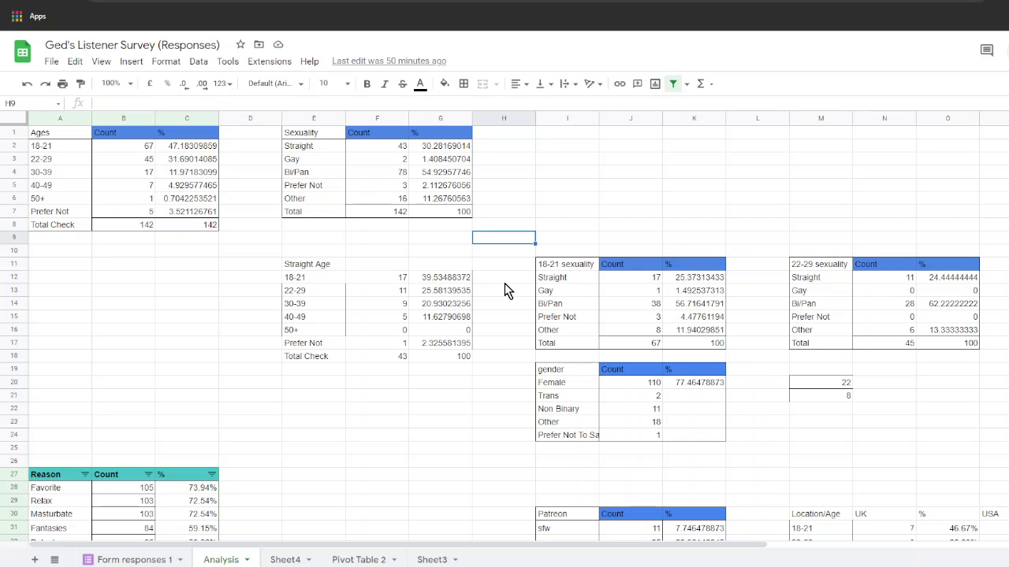
click(138, 149)
drag(139, 152, 187, 230)
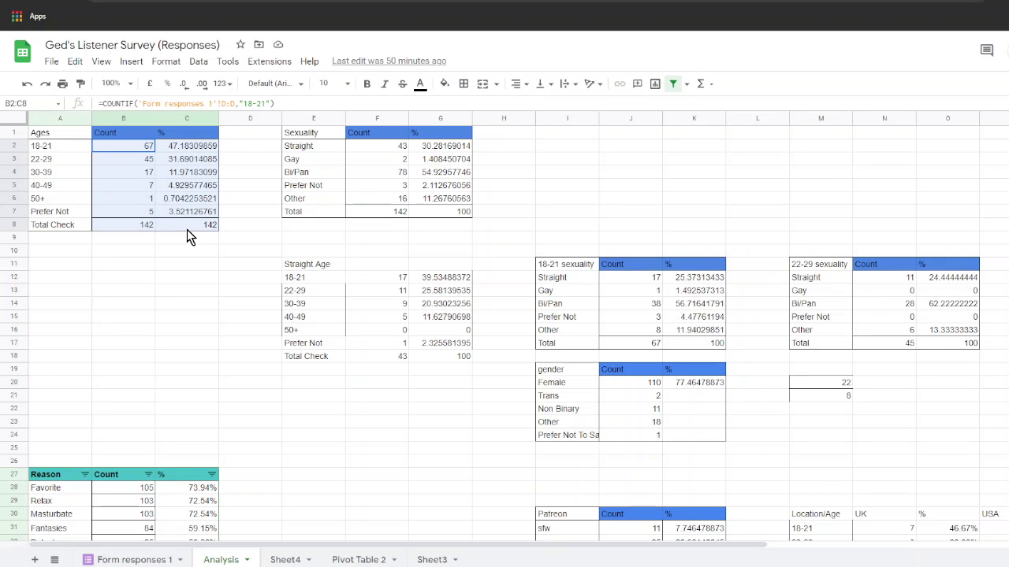
click(174, 269)
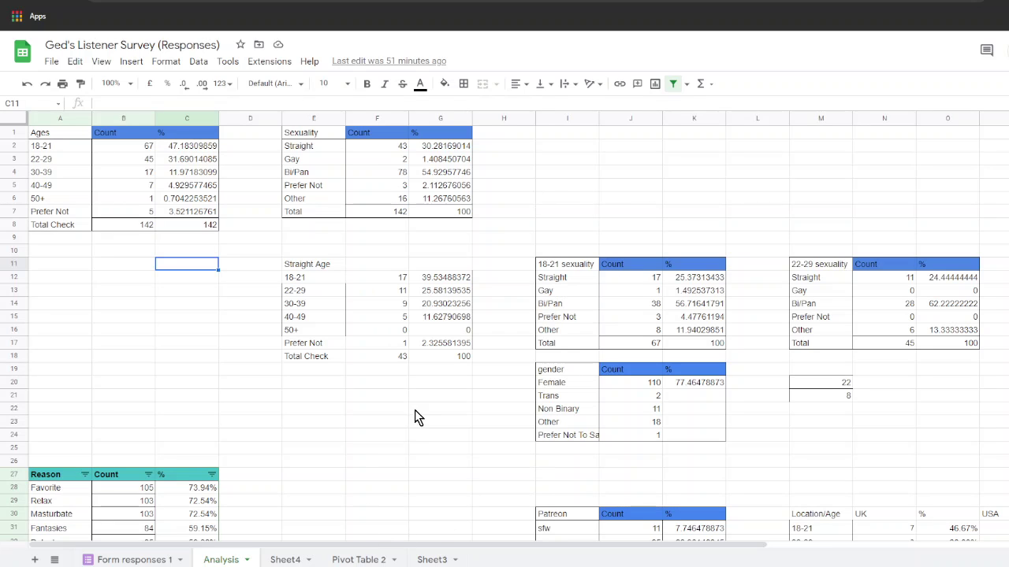
Inspect the Gay row across the 18-21, 22-29 and 30-39 sexuality tables.
click(679, 291)
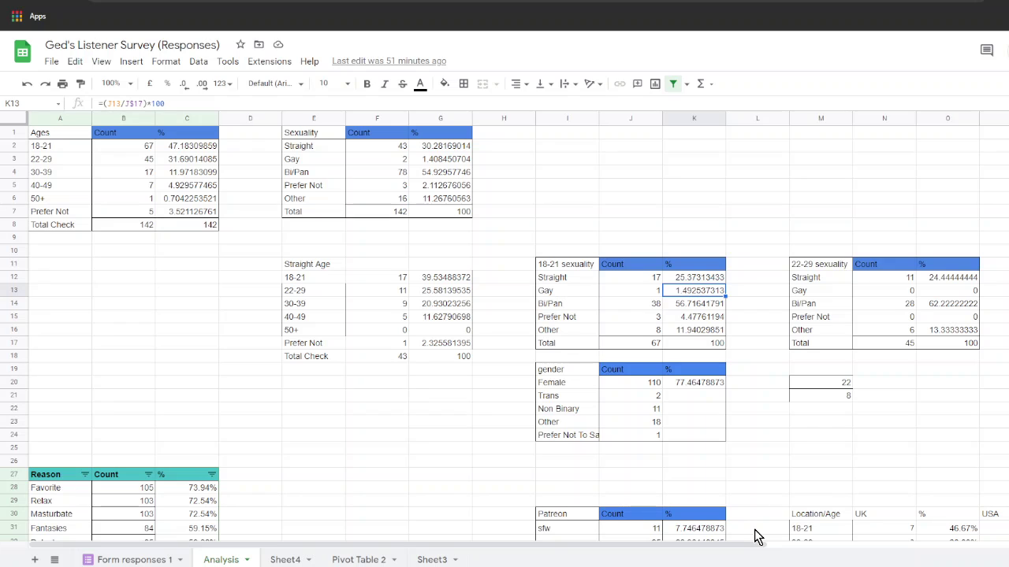
key(Right)
key(Right)
key(Right)
key(Right)
key(Right)
key(Right)
key(Right)
key(Right)
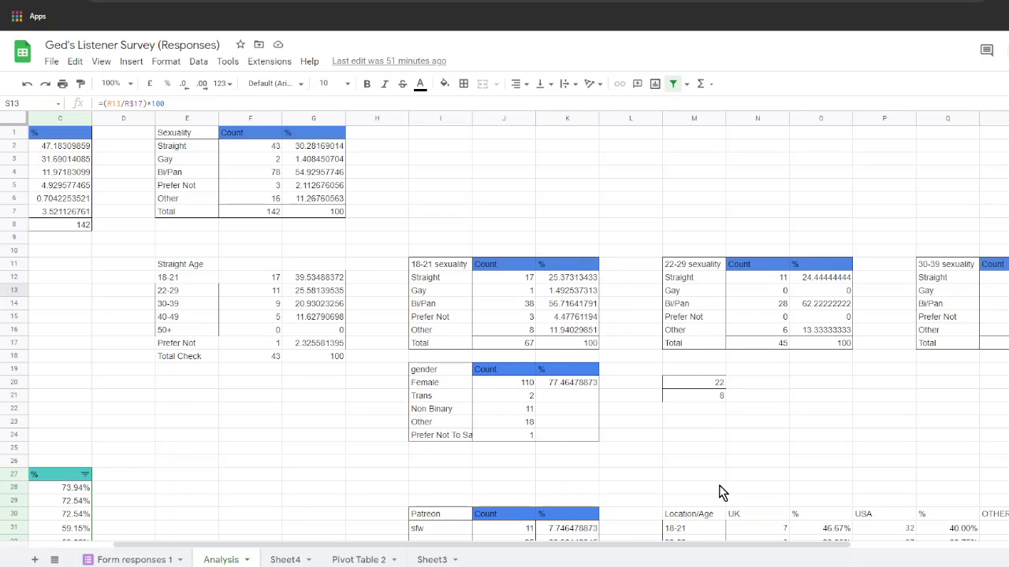
Examine the count formulas in the 18-21 sexuality table and compare its Bi/Pan row with the 22-29 table.
click(529, 294)
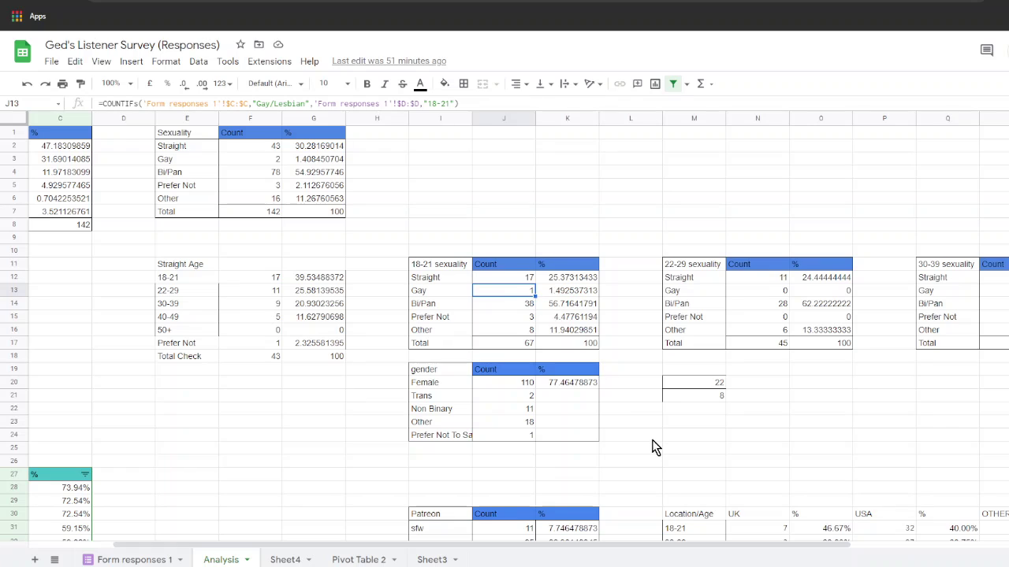
key(Down)
key(Down)
key(Down)
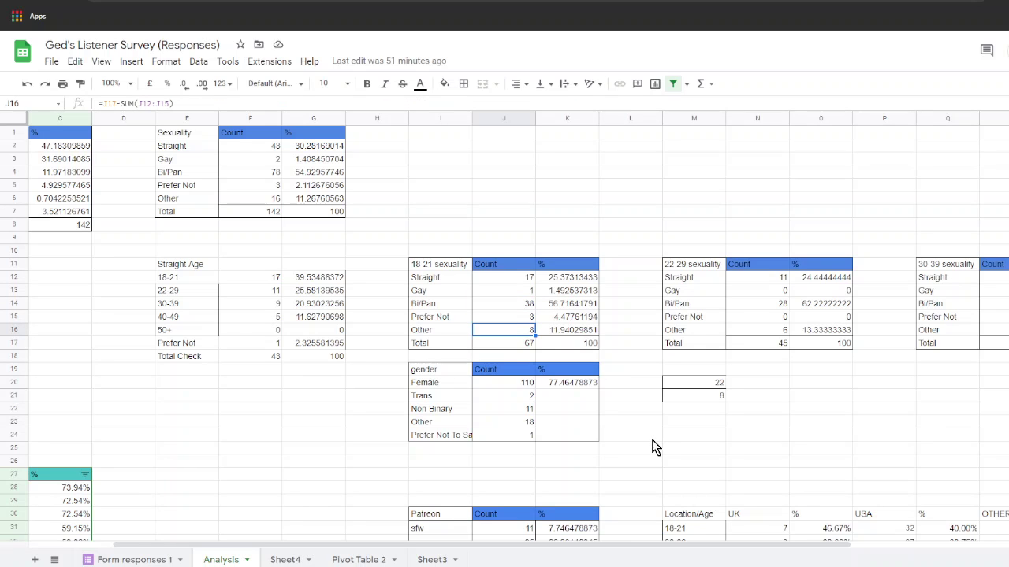
click(763, 307)
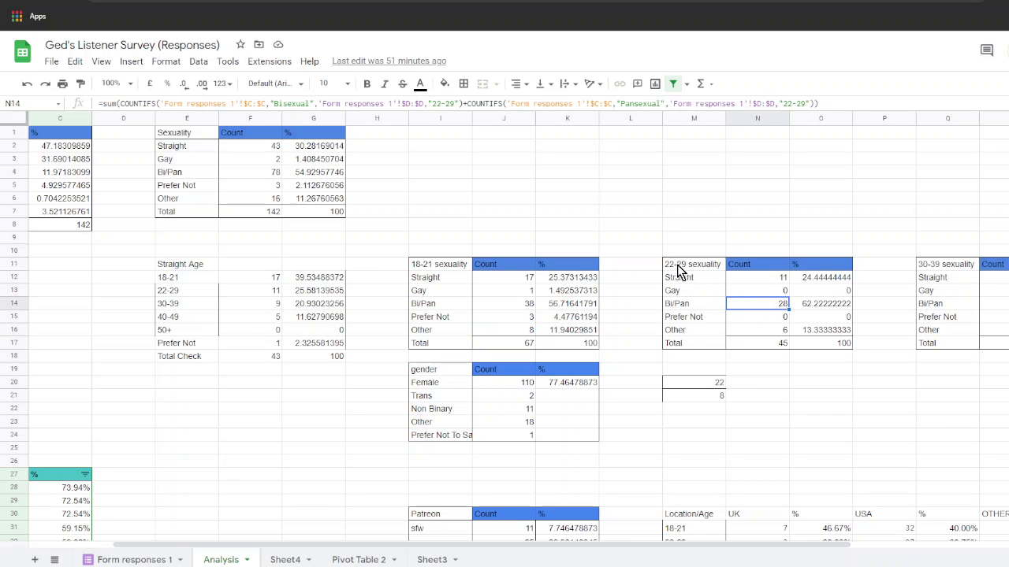
click(518, 270)
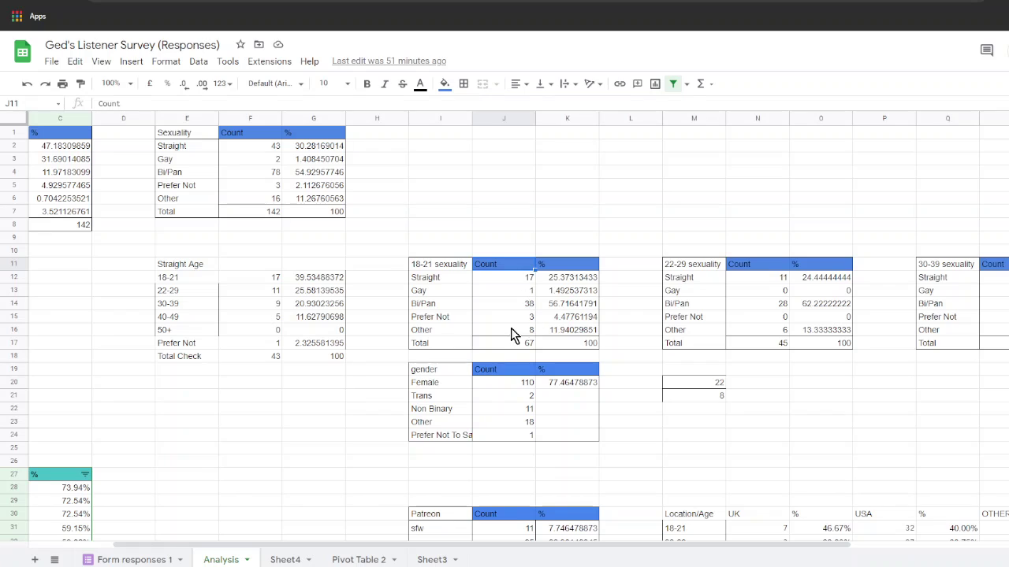
click(447, 307)
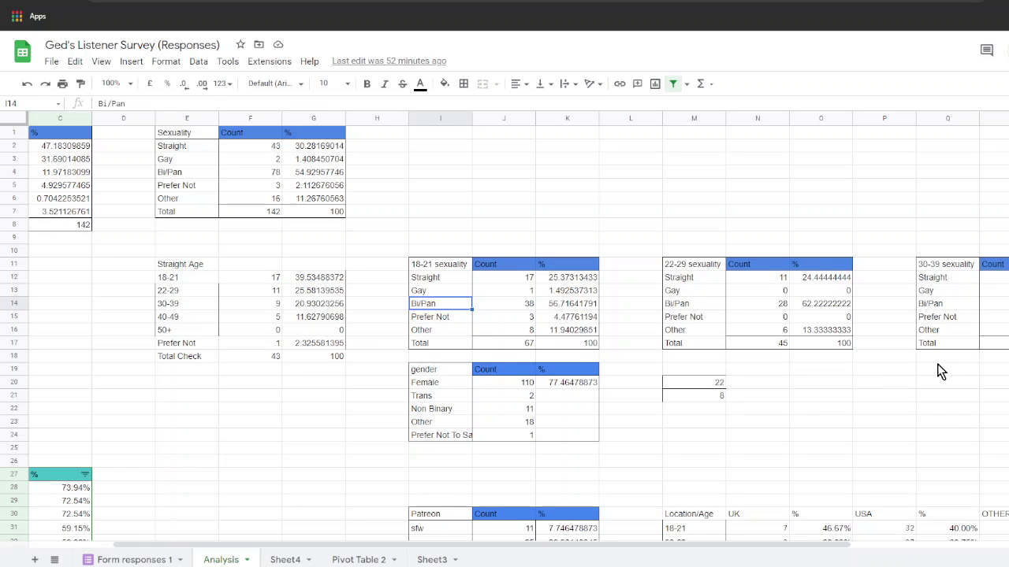
Compare the Bi/Pan percentage of the 22-29 sexuality table with the one in the 30-39 table.
click(843, 304)
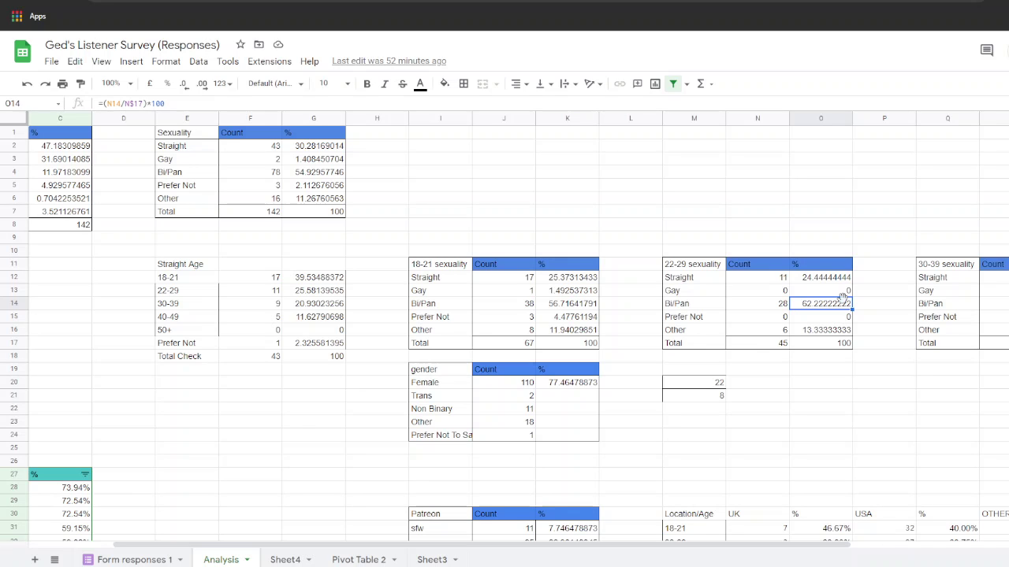
key(Right)
key(Right)
key(Right)
key(Right)
key(Right)
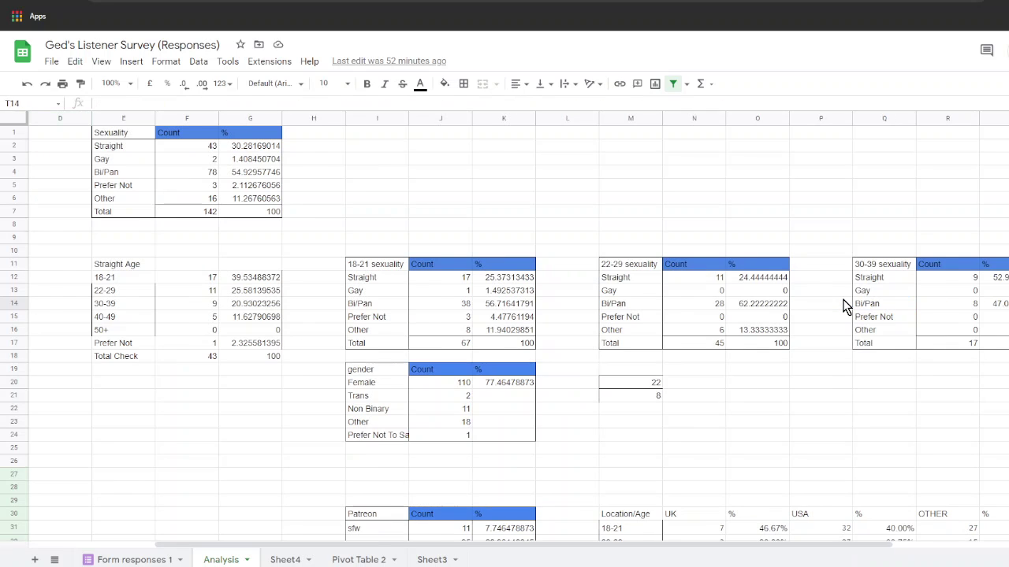
key(Right)
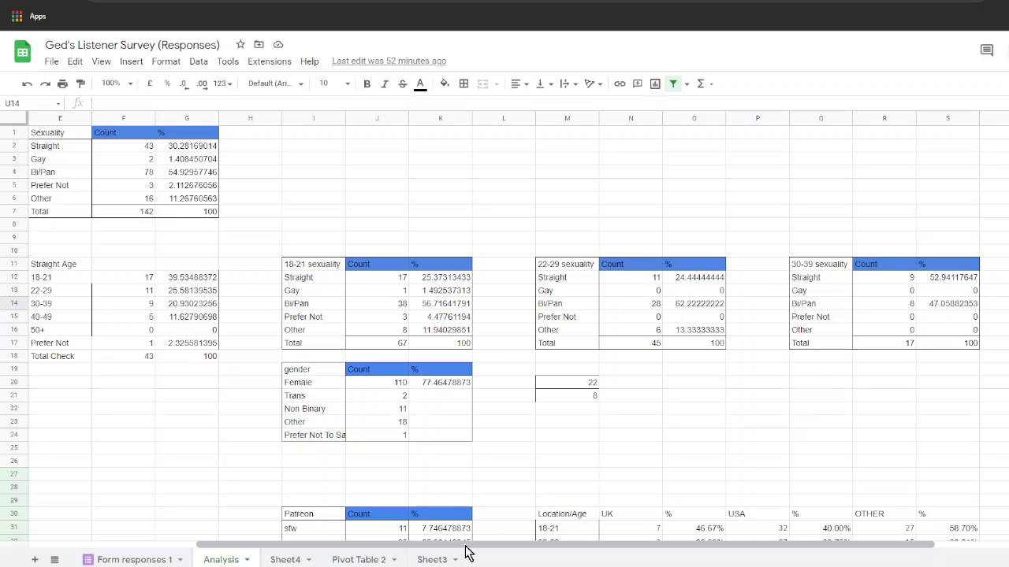
Examine the Trans and Other counts in the gender table.
scroll(486, 545, left, 1)
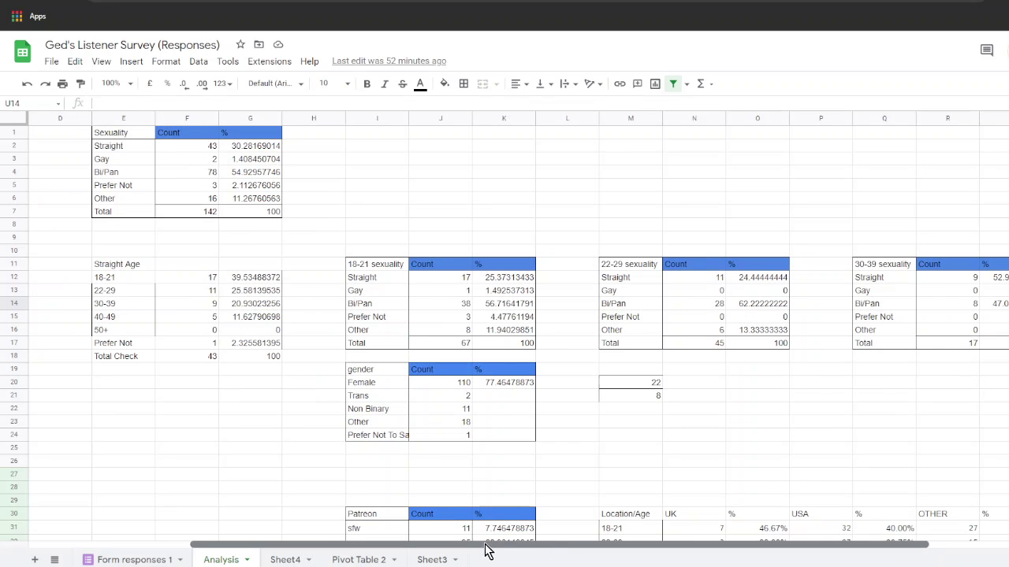
scroll(459, 548, left, 1)
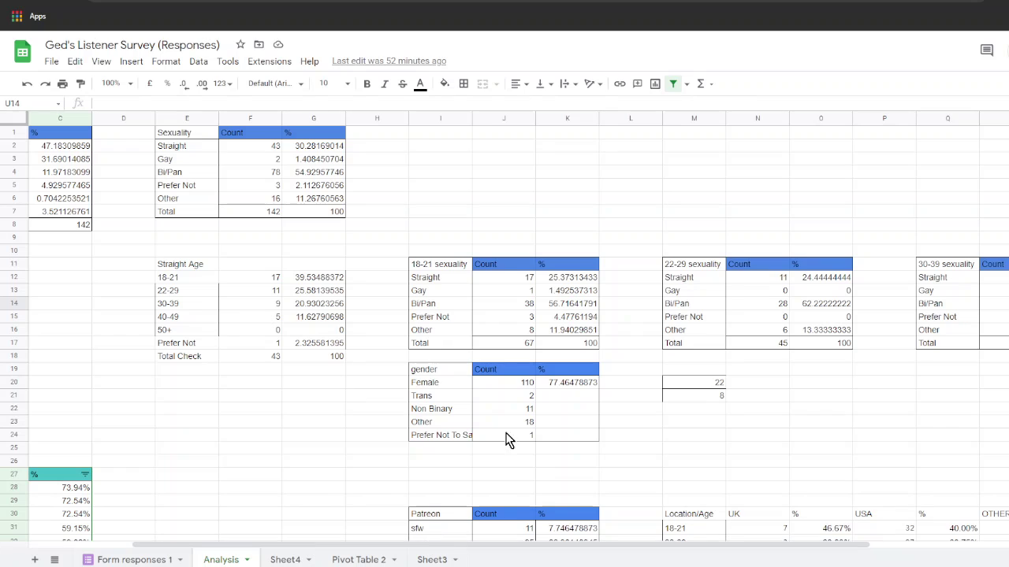
drag(613, 358, 530, 395)
click(531, 395)
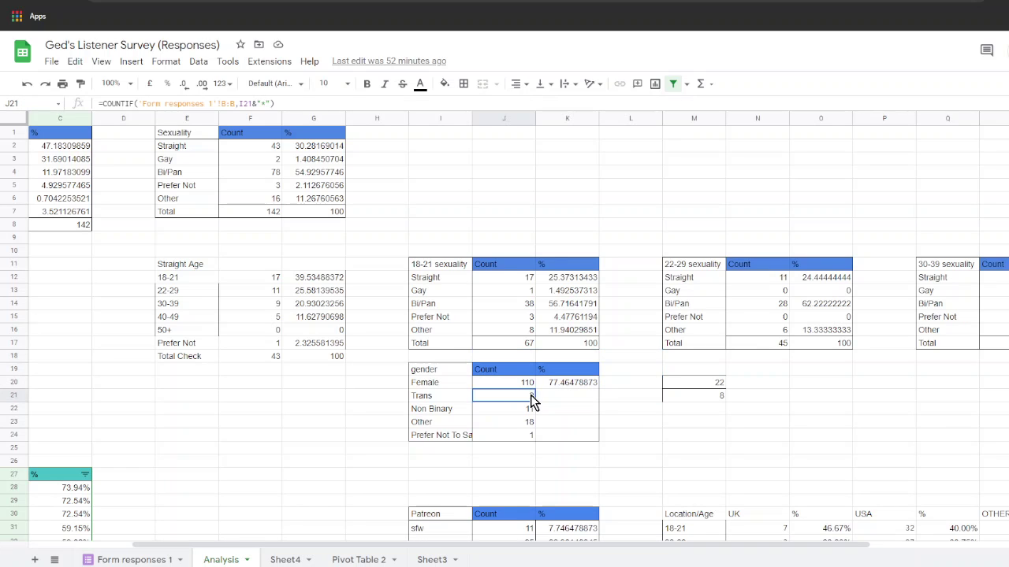
click(430, 395)
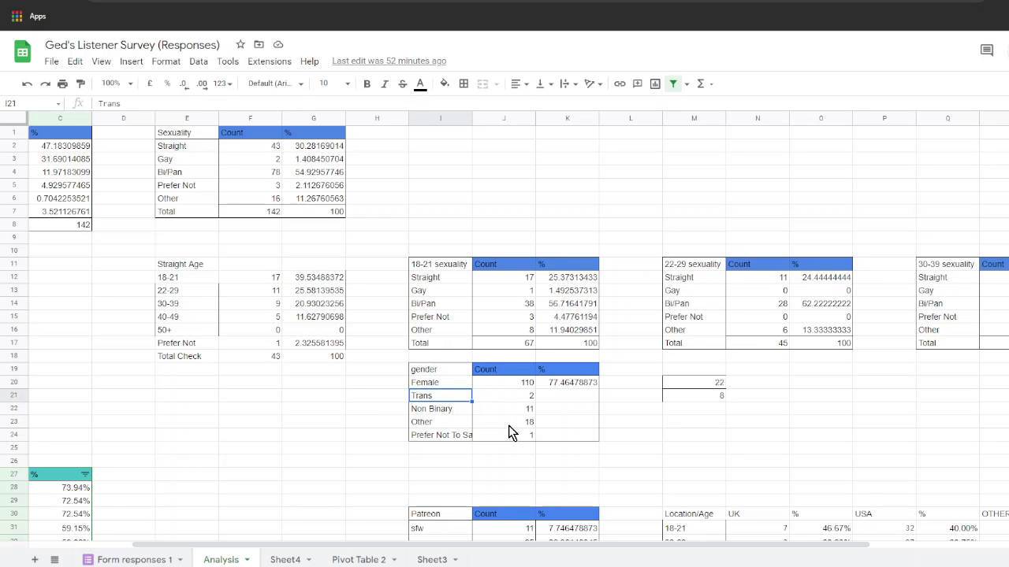
click(508, 422)
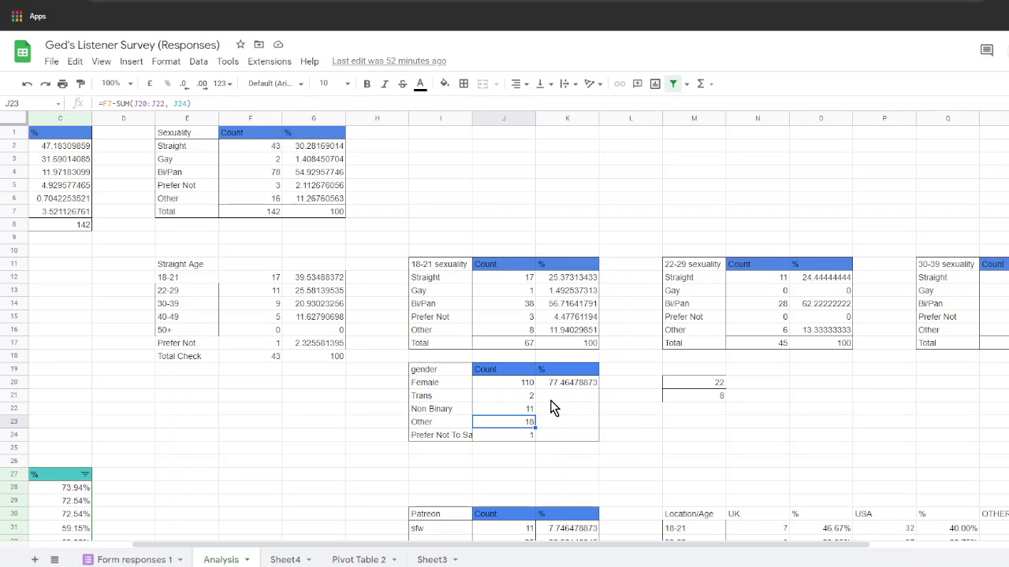
Review the Patreon table and the Location/Age breakdown for UK, USA and OTHER.
scroll(623, 400, down, 1)
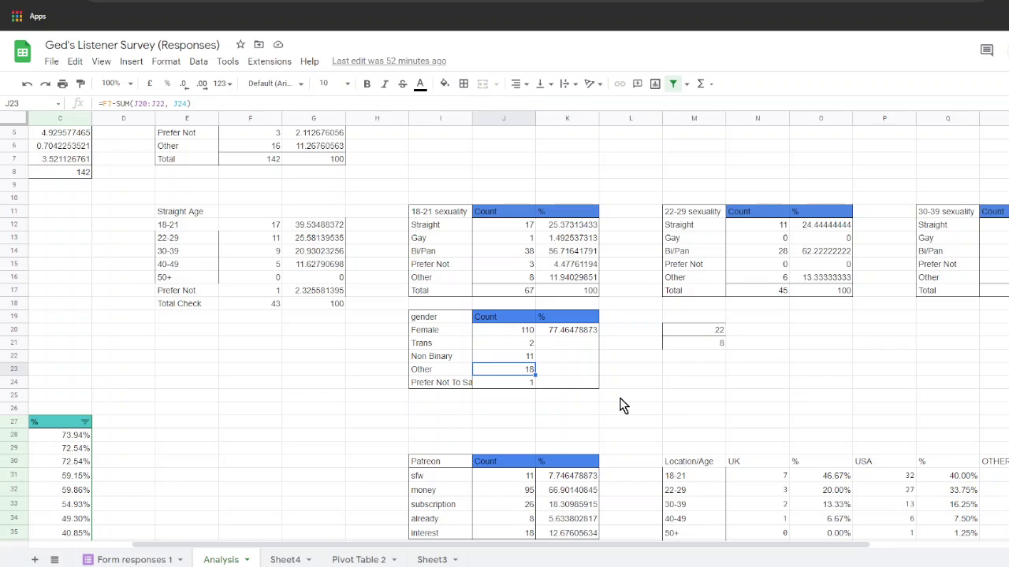
scroll(623, 405, down, 2)
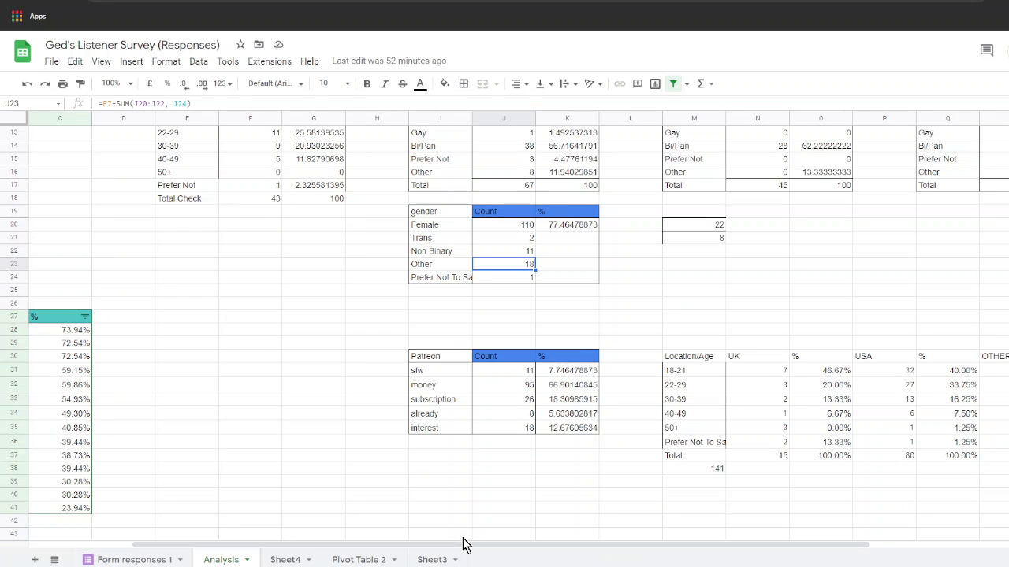
drag(471, 544, 560, 556)
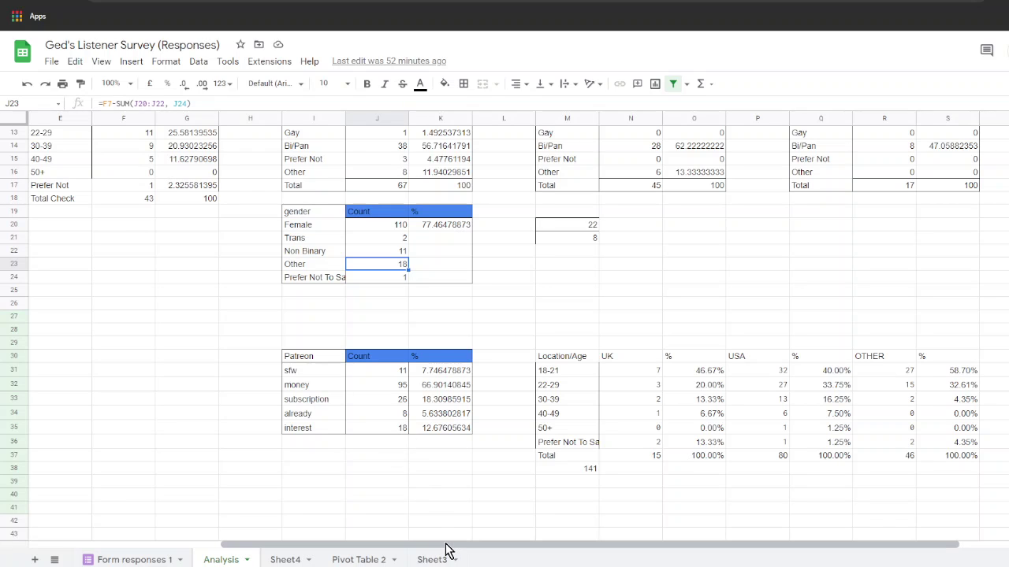
drag(446, 549, 569, 541)
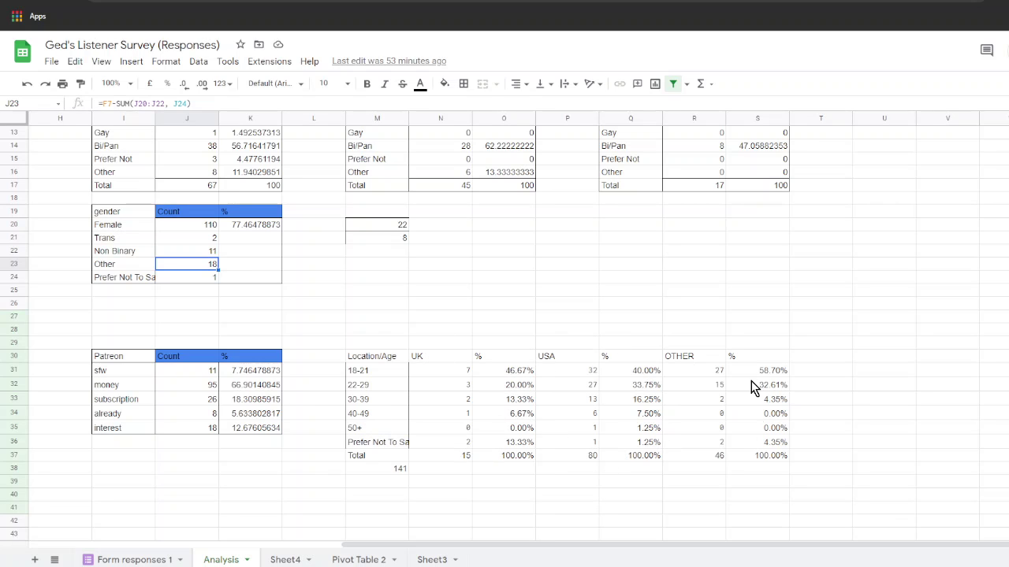
click(386, 372)
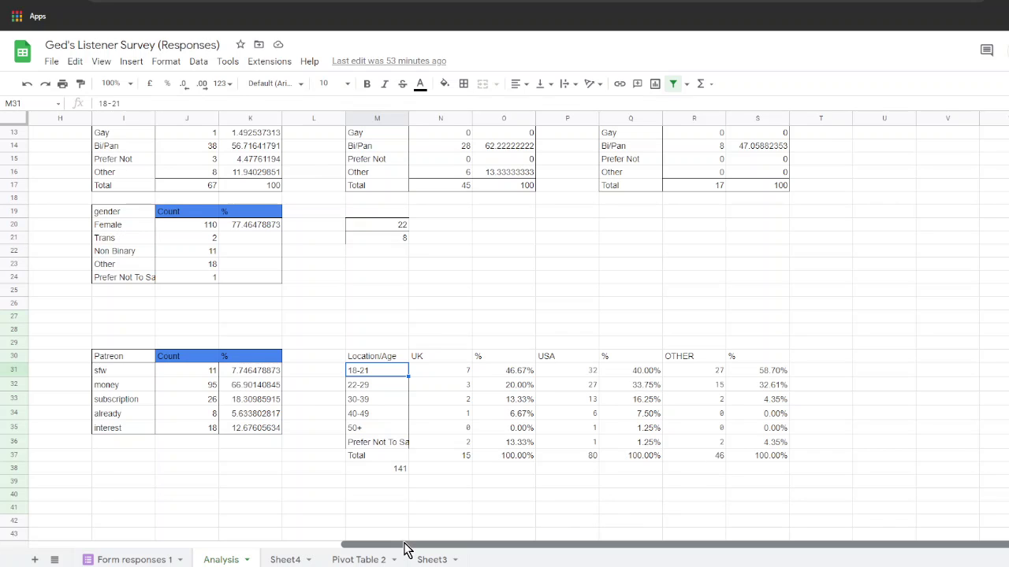
drag(403, 549, 386, 549)
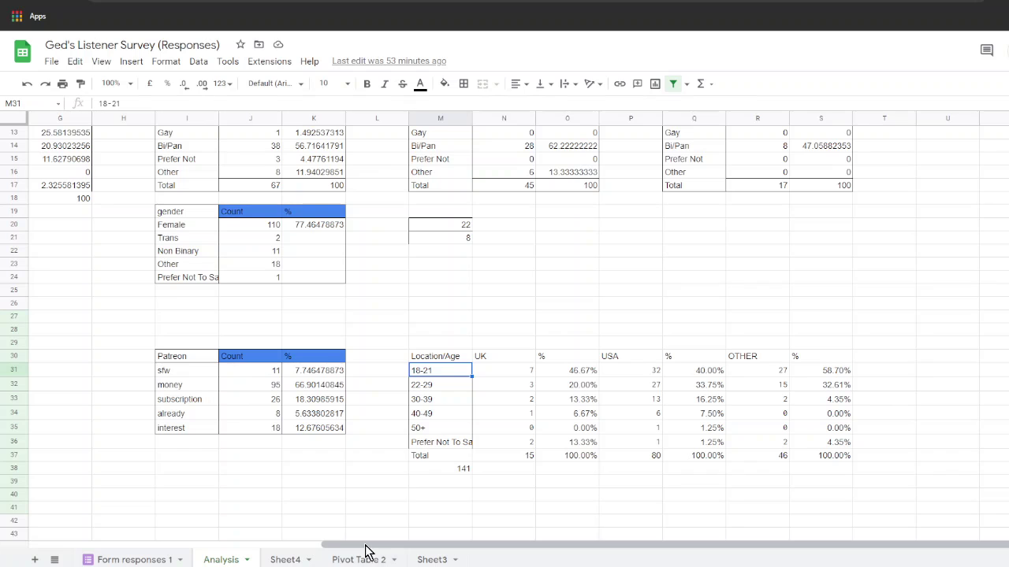
drag(334, 545, 260, 542)
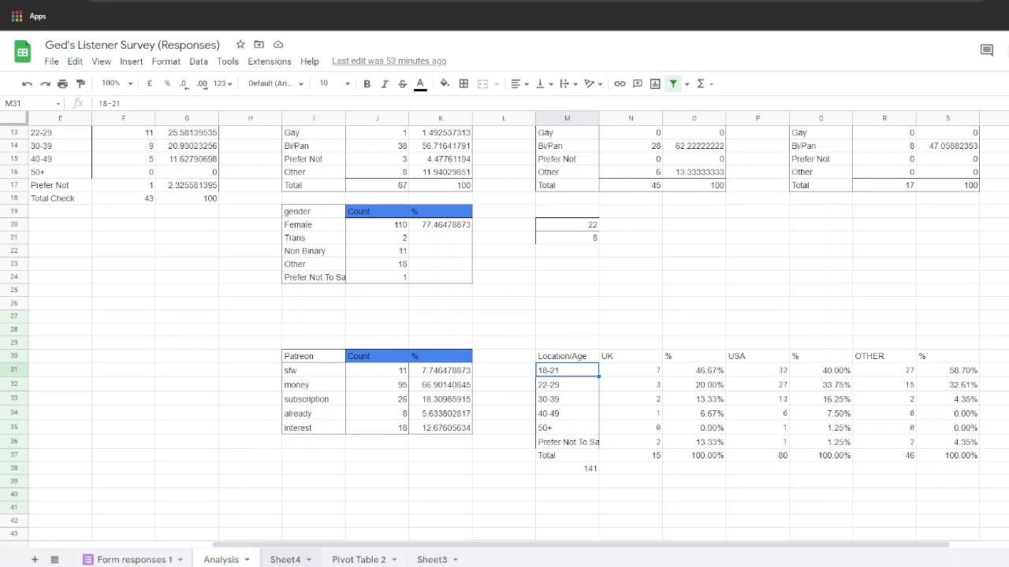
Open Sheet4 and examine the highest-ranked title names and their counts alongside the pie charts.
click(282, 561)
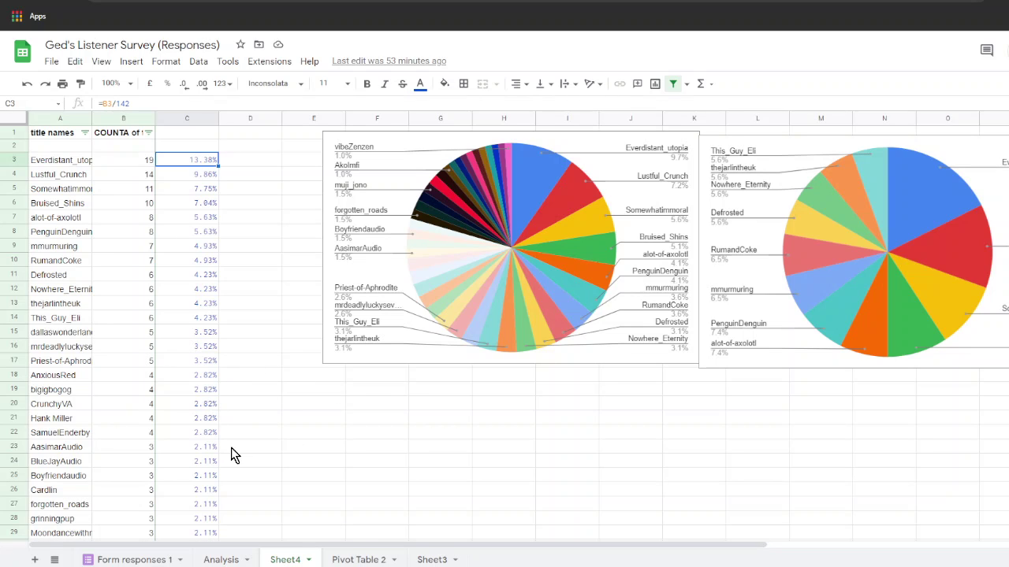
click(48, 166)
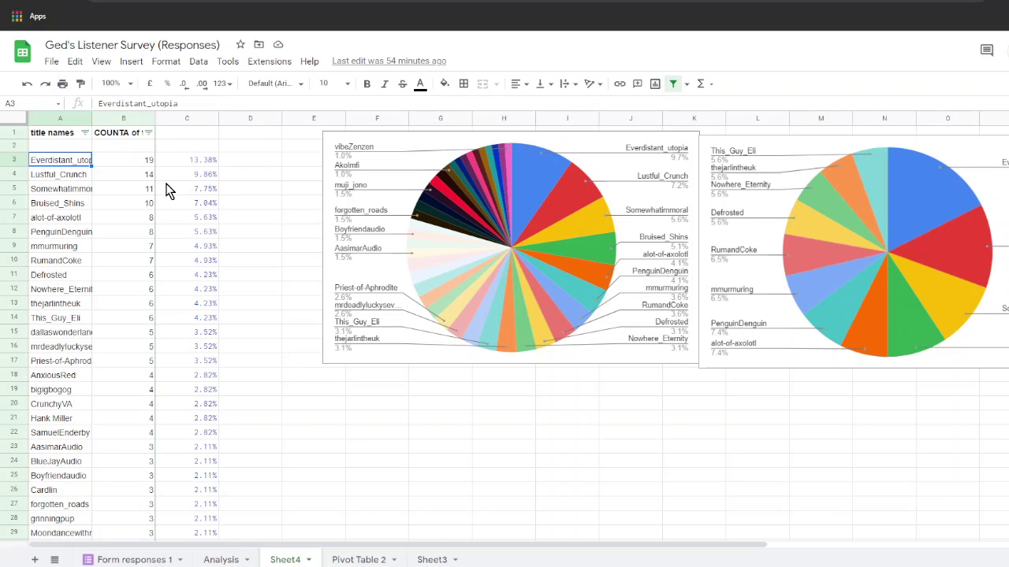
click(84, 180)
drag(85, 180, 76, 206)
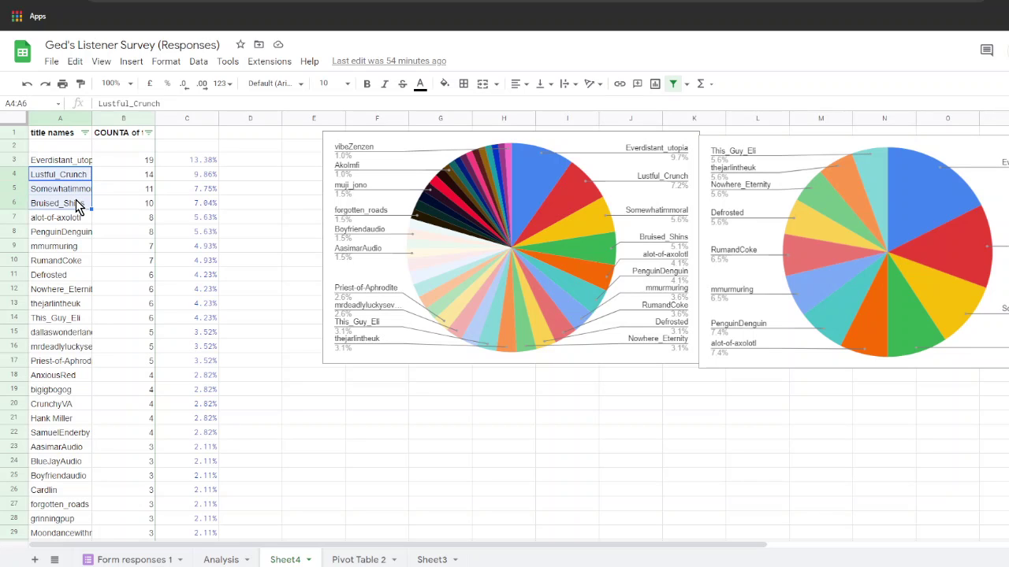
click(105, 171)
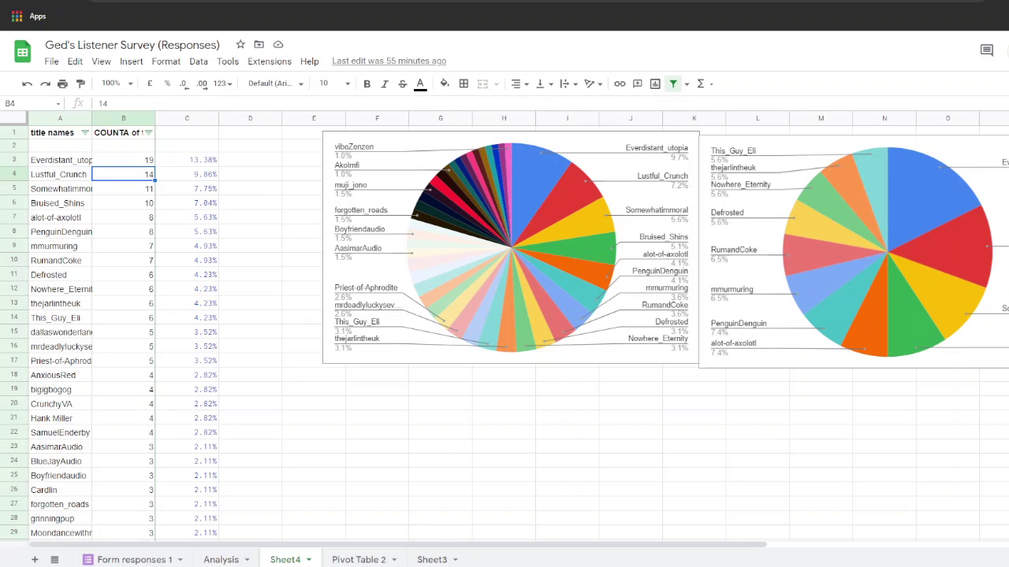
Switch to the untitled Google Docs document and read the personal trainer, friends-to-lovers fantasy paragraph.
key(ctrl+Tab)
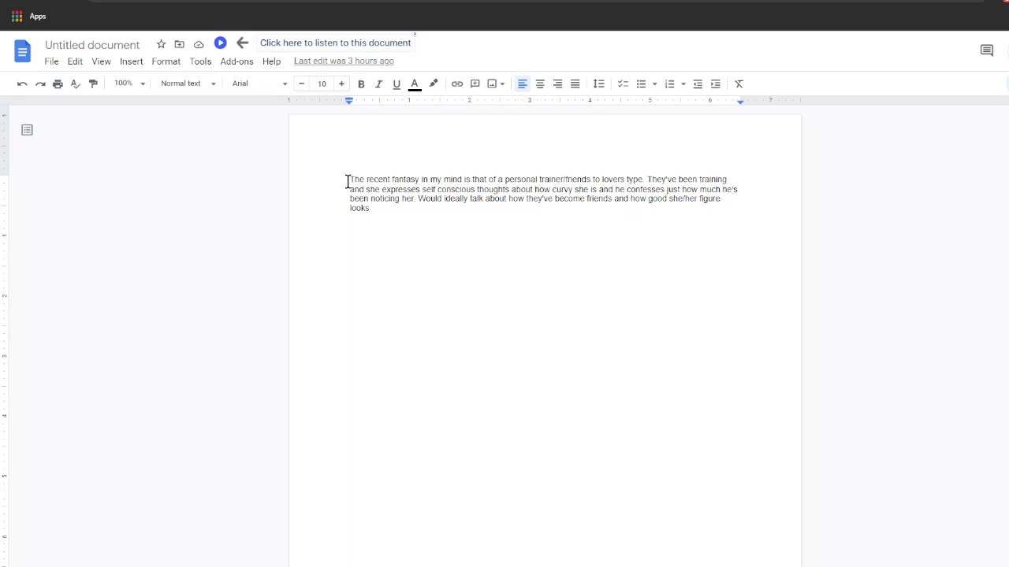
drag(347, 180, 392, 207)
click(393, 211)
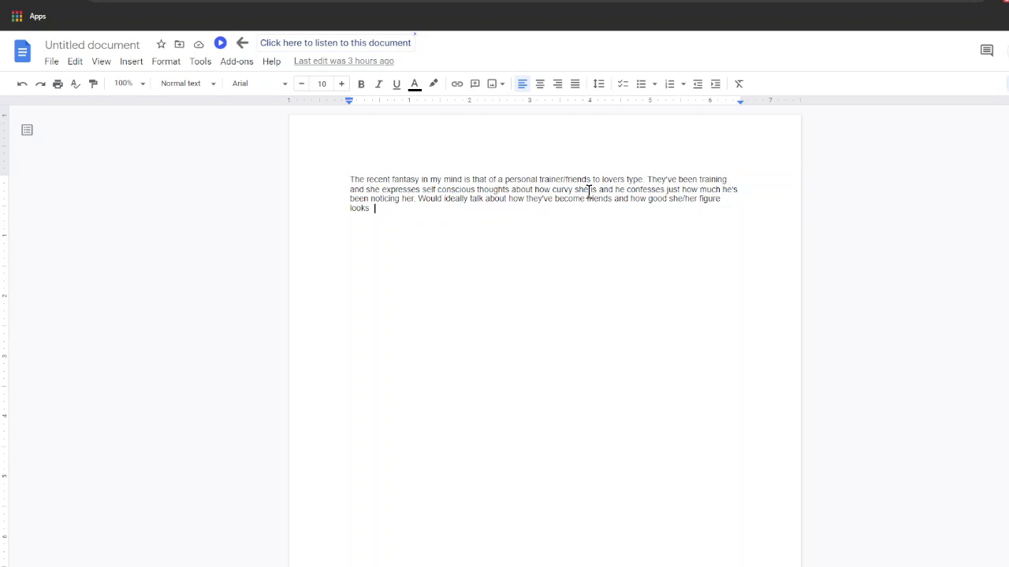